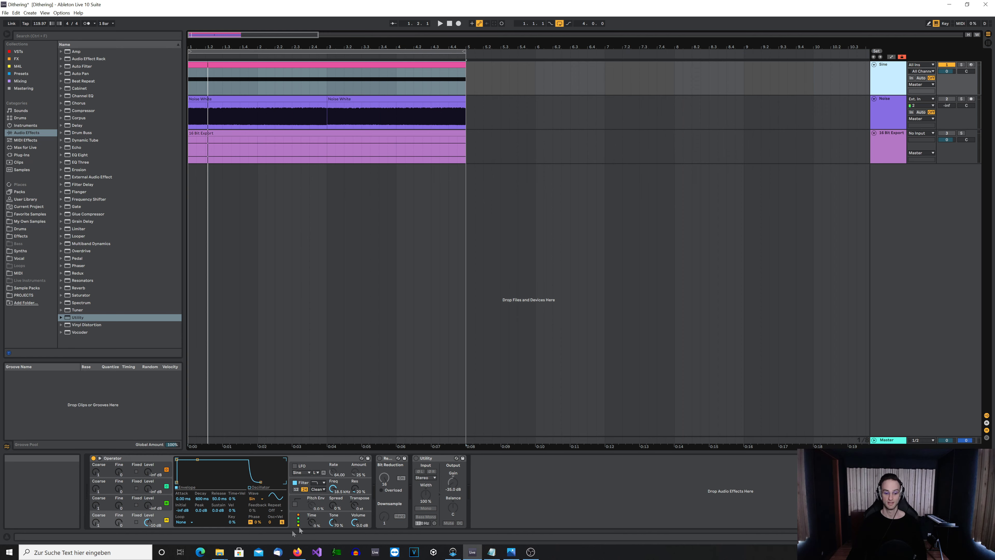
- Review the bit depth diagram in Firefox and the quantization noise plots in Photos, and return to Ableton Live
{"action": "left_click", "coordinate": [297, 551]}
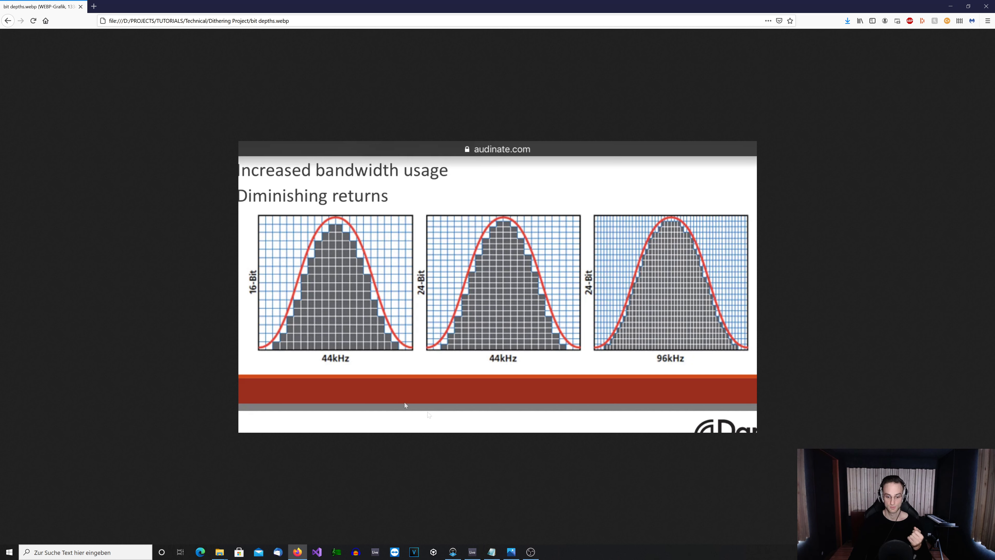
{"action": "left_click", "coordinate": [512, 552]}
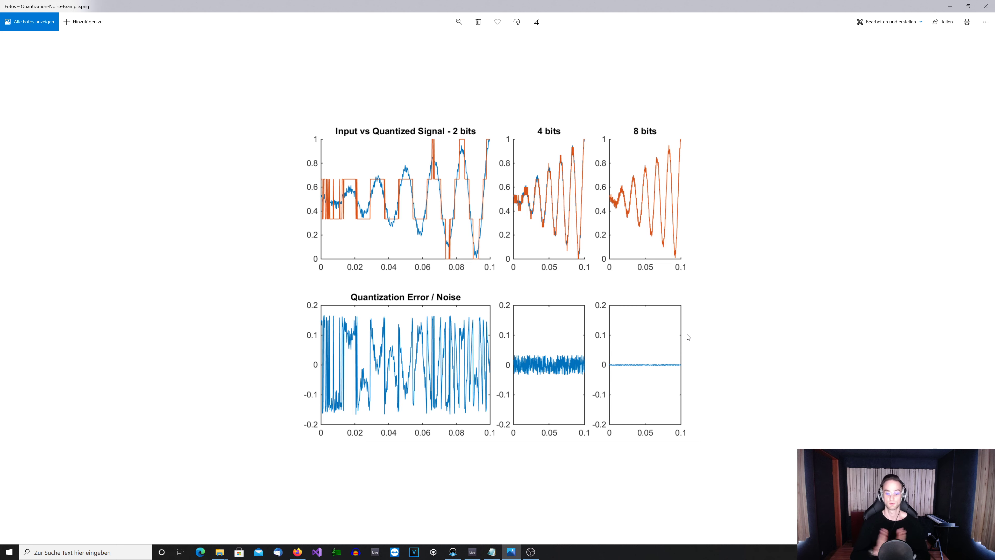
{"action": "left_click", "coordinate": [472, 552]}
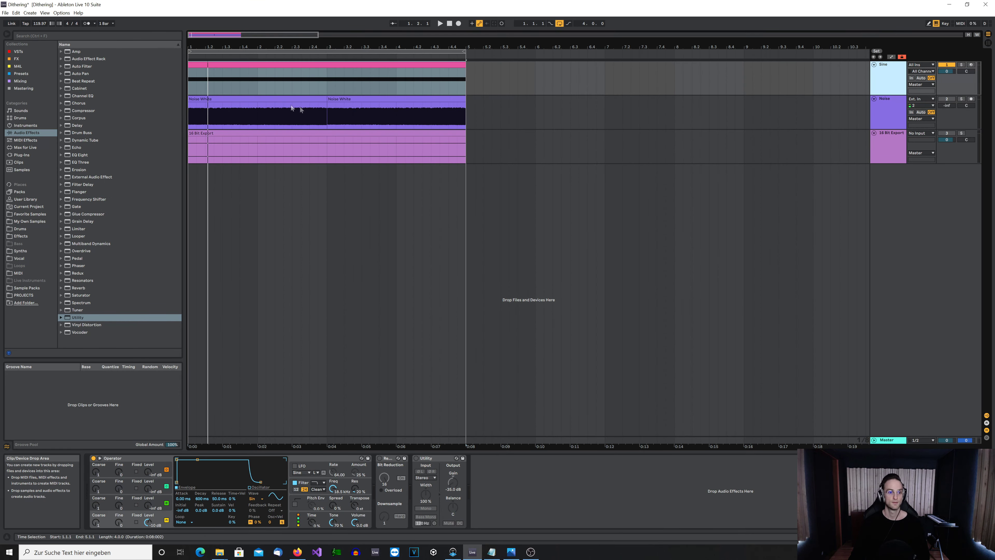
- Solo the Sine track and start playback to hear the clean sine tone
{"action": "left_click", "coordinate": [247, 65]}
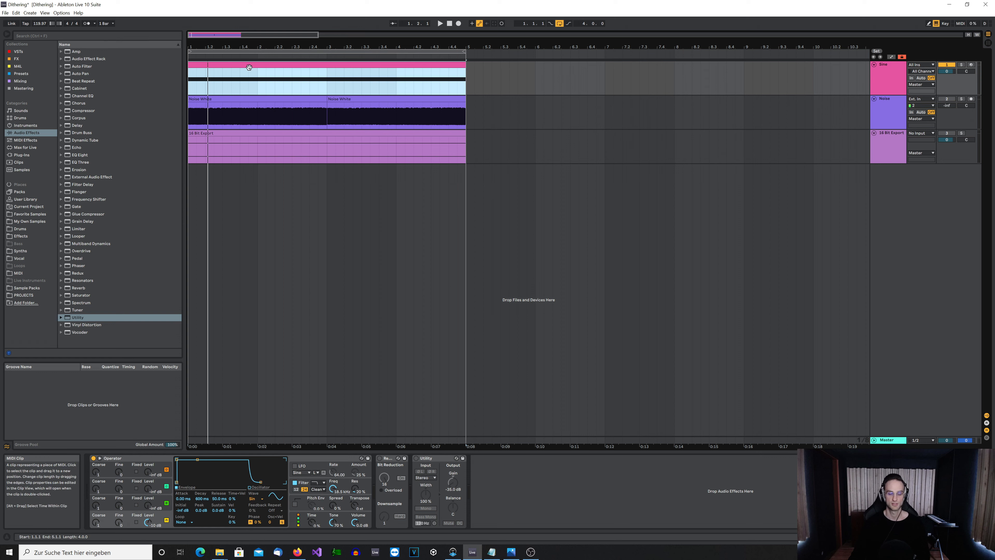
{"action": "left_click", "coordinate": [961, 65]}
{"action": "left_click", "coordinate": [890, 74]}
{"action": "key", "text": "space"}
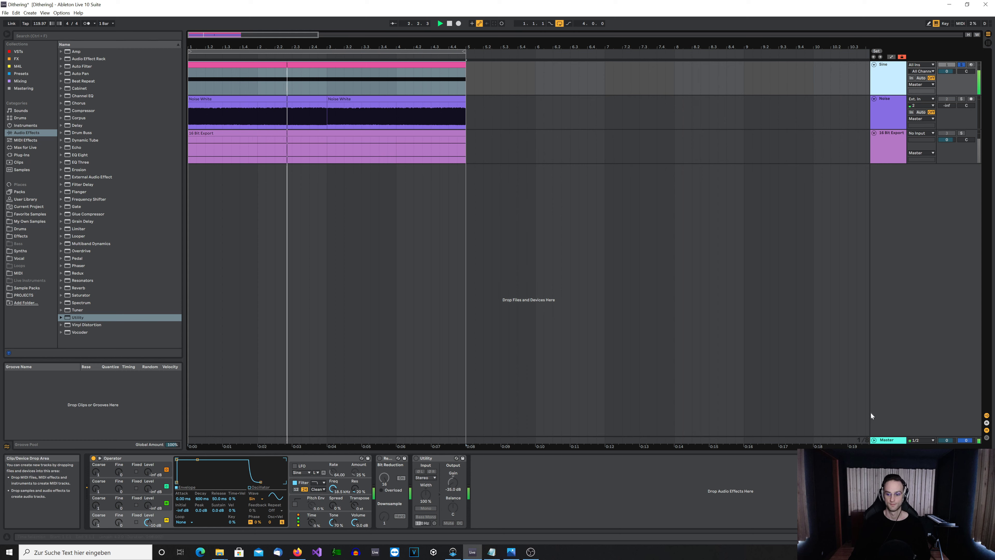
- Open the SPAN analyzer on the Master track to check the sine tone's spectrum, and stop playback with the Sine track selected
{"action": "left_click", "coordinate": [886, 440]}
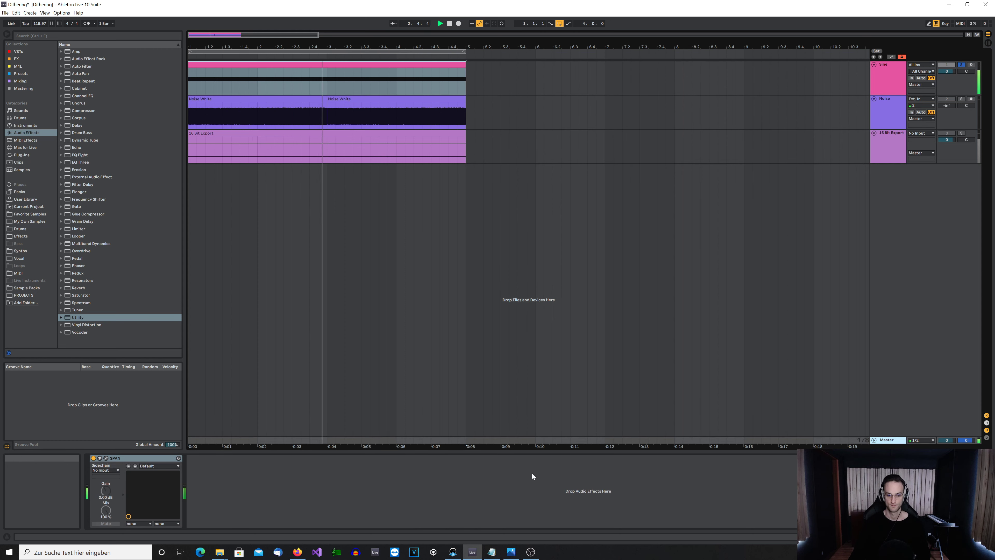
{"action": "left_click", "coordinate": [106, 458]}
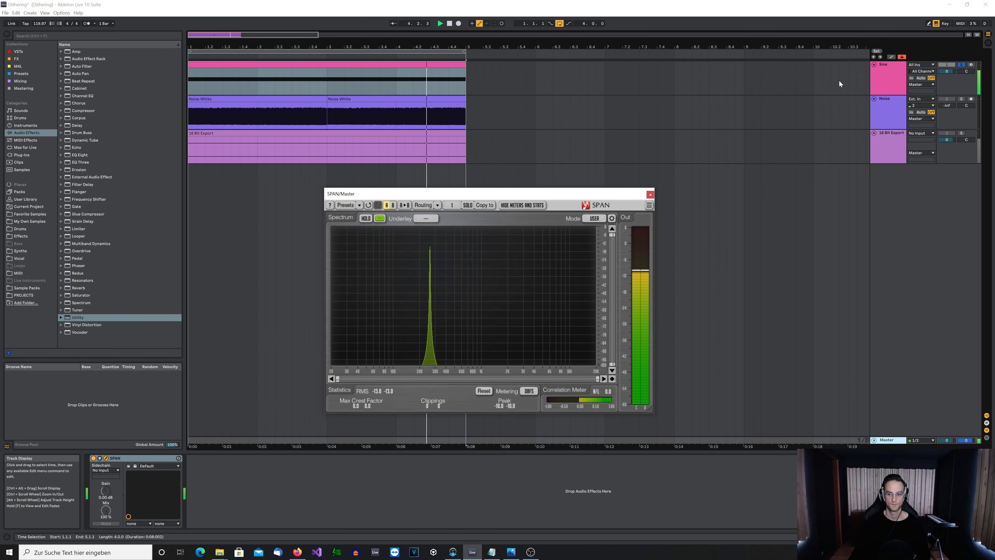
{"action": "left_click", "coordinate": [887, 74]}
{"action": "key", "text": "space"}
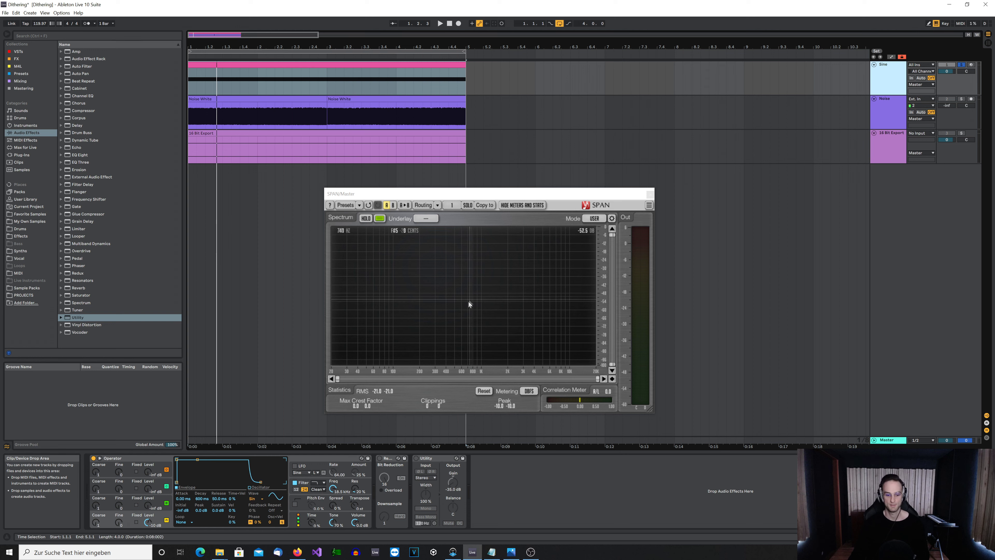
- Enable the Sine track's Redux device and lower its bit reduction to 4 during playback, watching the spectrum, and stop playback
{"action": "left_click", "coordinate": [379, 458]}
{"action": "key", "text": "space"}
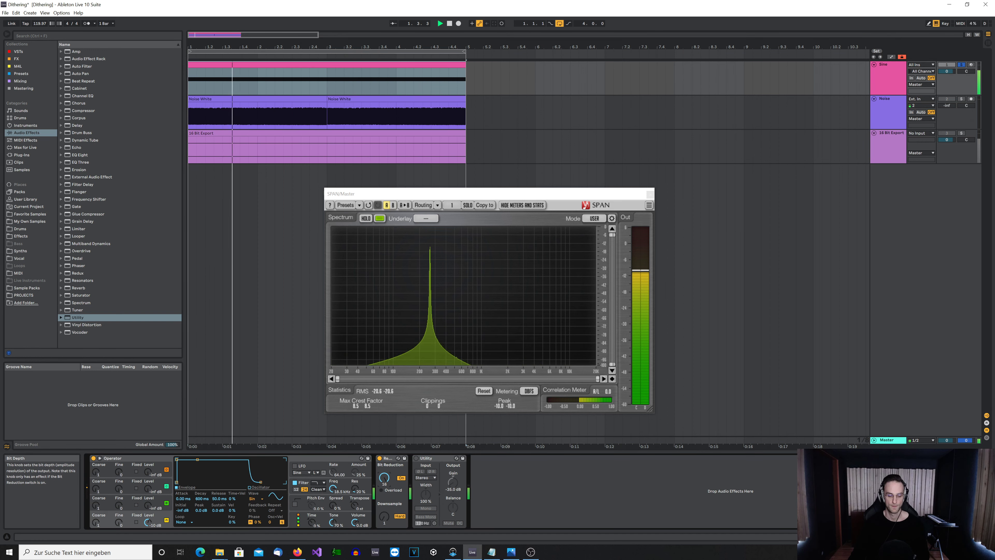
{"action": "left_click_drag", "start_coordinate": [384, 477], "coordinate": [384, 490]}
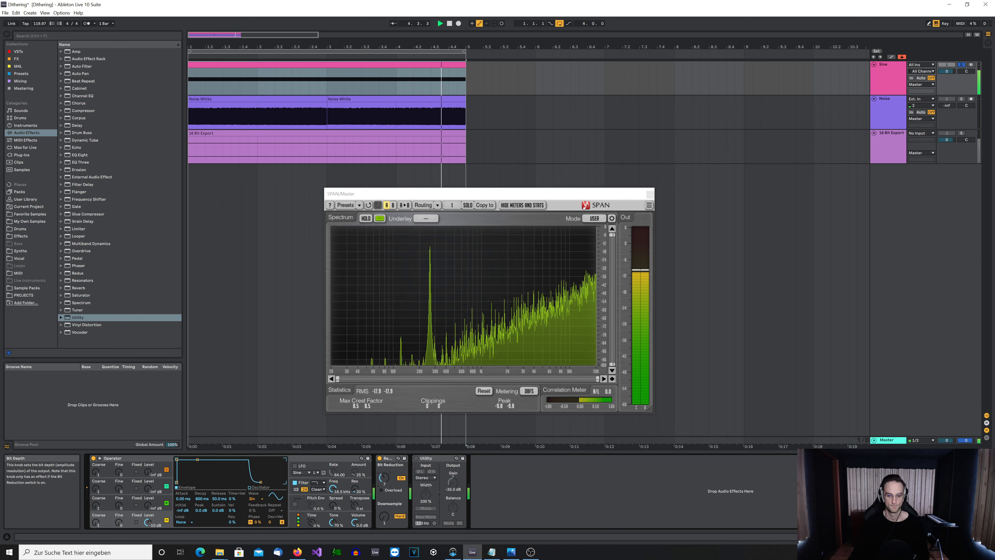
{"action": "left_click_drag", "start_coordinate": [384, 477], "coordinate": [384, 484]}
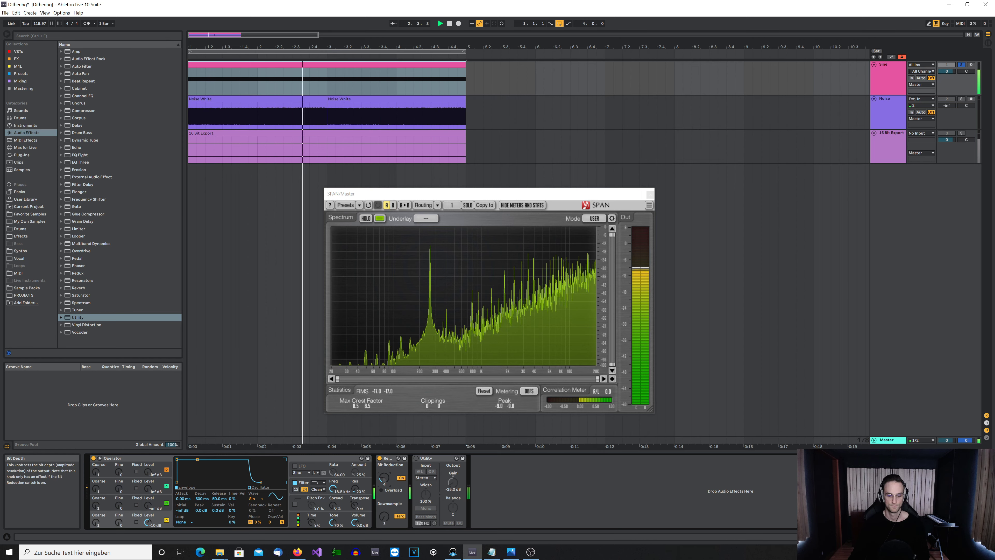
{"action": "key", "text": "space"}
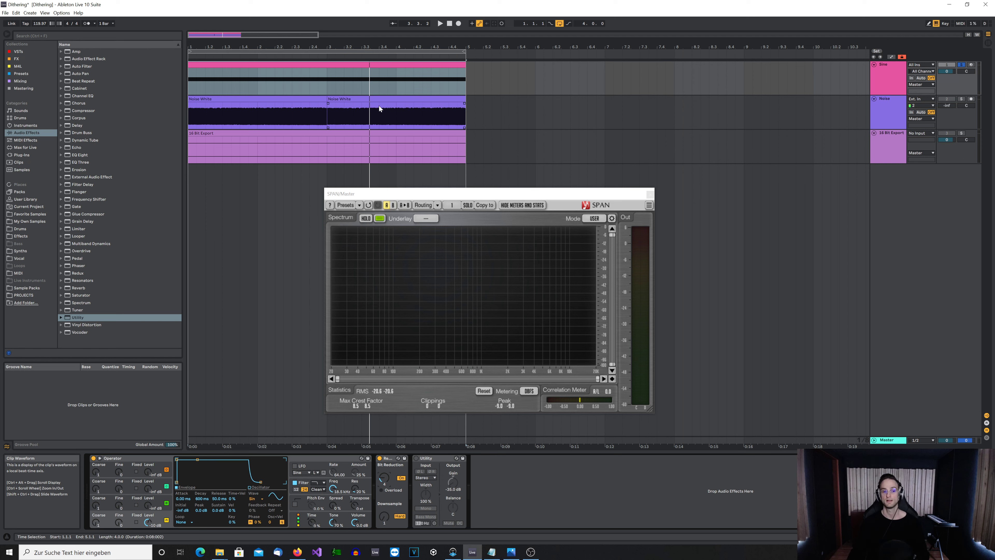
- Activate the Noise track and raise its volume to -8.0 dB while playing it together with the bit-reduced sine
{"action": "left_click", "coordinate": [300, 101]}
{"action": "key", "text": "0"}
{"action": "left_click", "coordinate": [440, 23]}
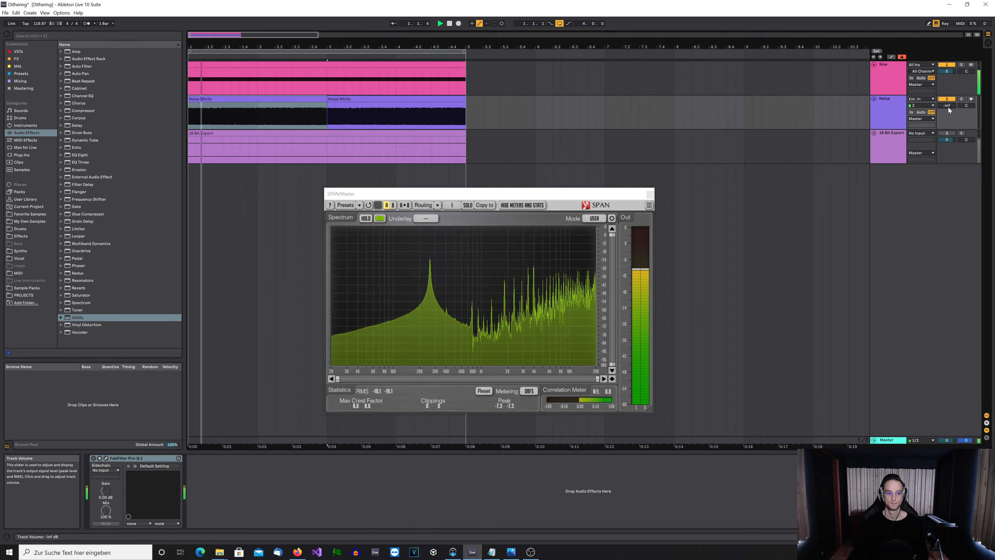
{"action": "mouse_move", "coordinate": [946, 109]}
{"action": "left_mouse_down"}
{"action": "mouse_move", "coordinate": [947, 75]}
{"action": "mouse_move", "coordinate": [946, 107]}
{"action": "left_mouse_up"}
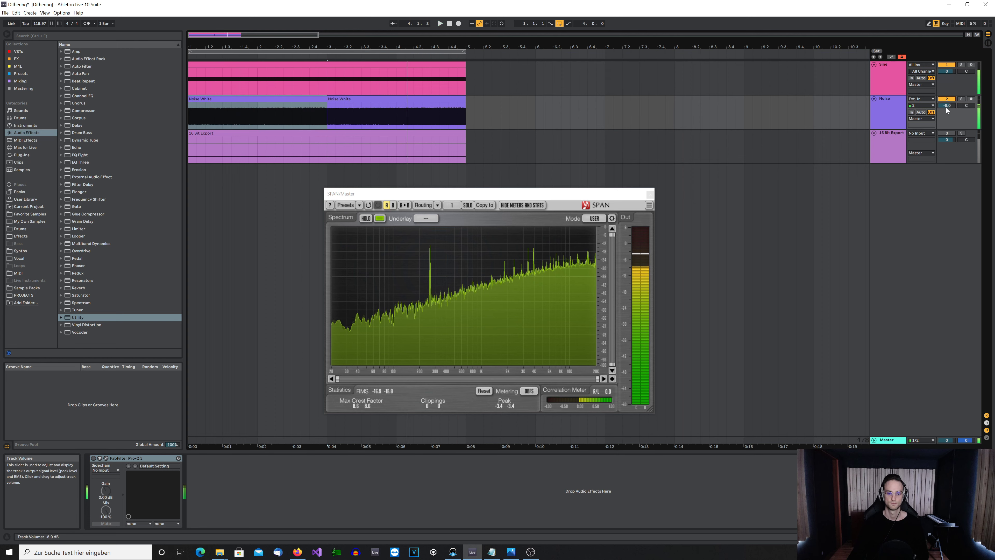
{"action": "key", "text": "space"}
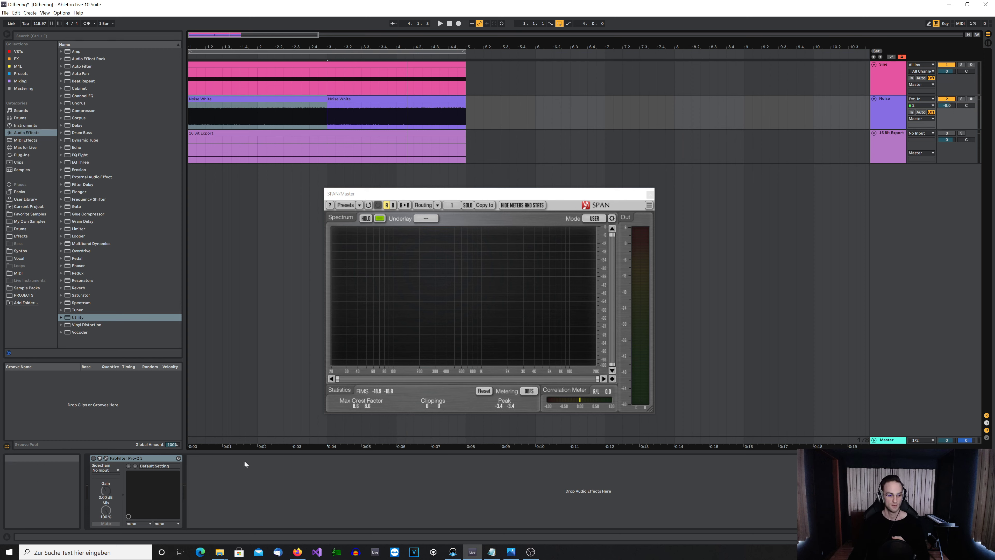
- Open FabFilter Pro-Q 3 on the Noise track and examine the noise-shaping EQ curve
{"action": "left_click", "coordinate": [106, 457]}
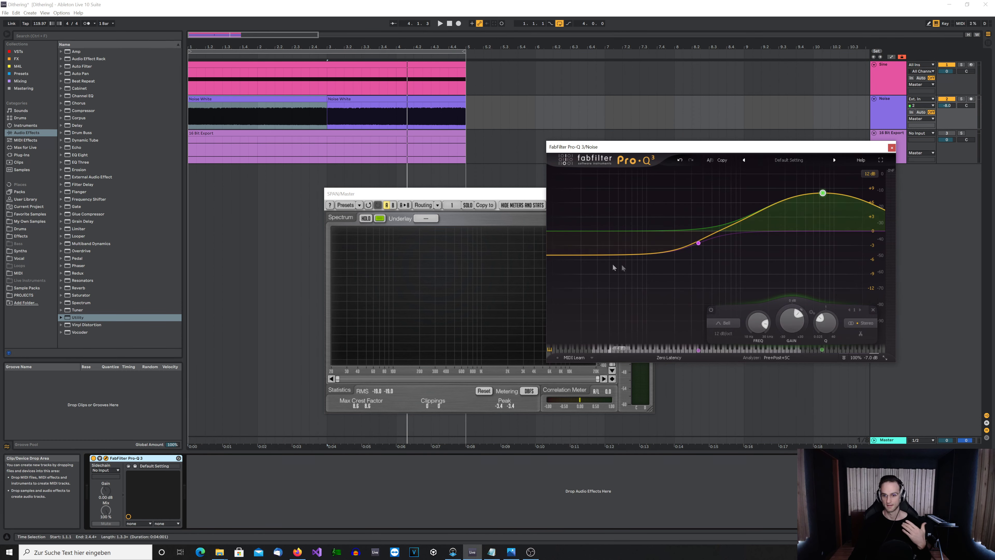
{"action": "mouse_move", "coordinate": [691, 251]}
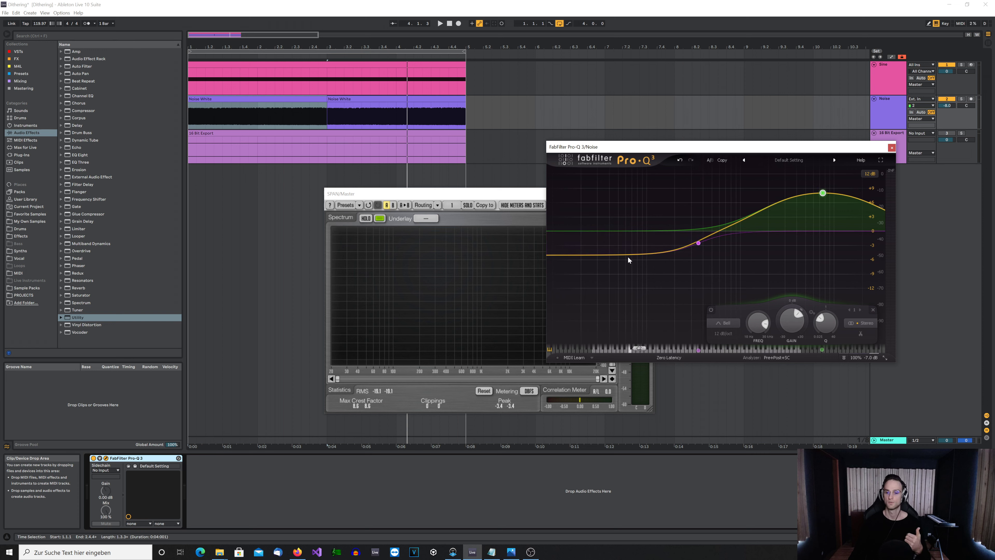
{"action": "mouse_move", "coordinate": [795, 240]}
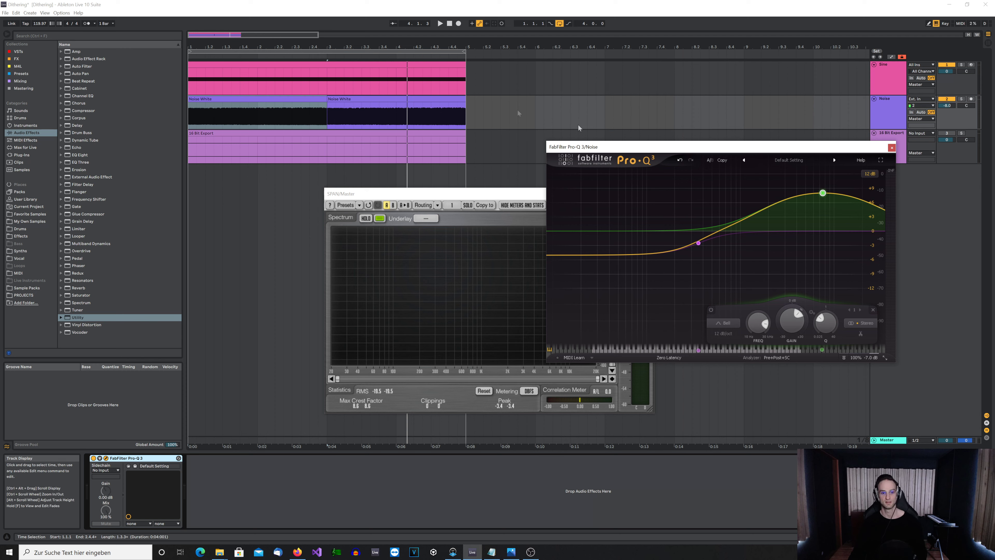
- Play the loop and switch Pro-Q 3 off and on repeatedly to compare shaped and unshaped noise
{"action": "left_click", "coordinate": [295, 97]}
{"action": "key", "text": "space"}
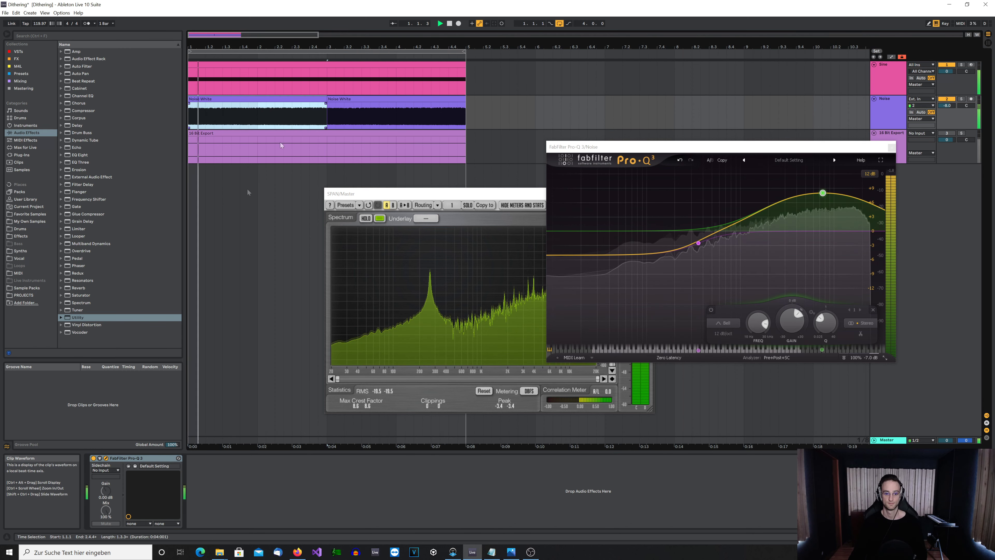
{"action": "left_click", "coordinate": [93, 458]}
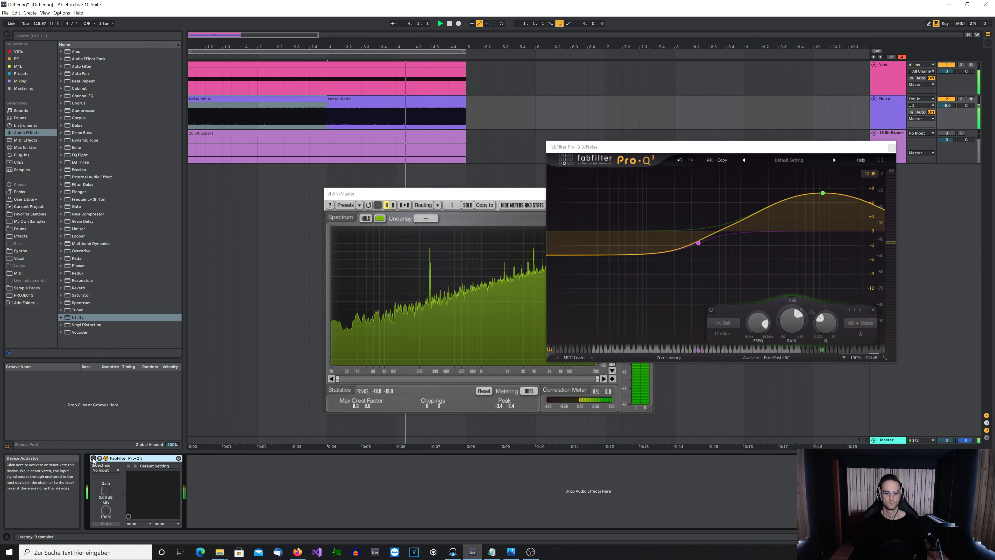
{"action": "left_click", "coordinate": [93, 458]}
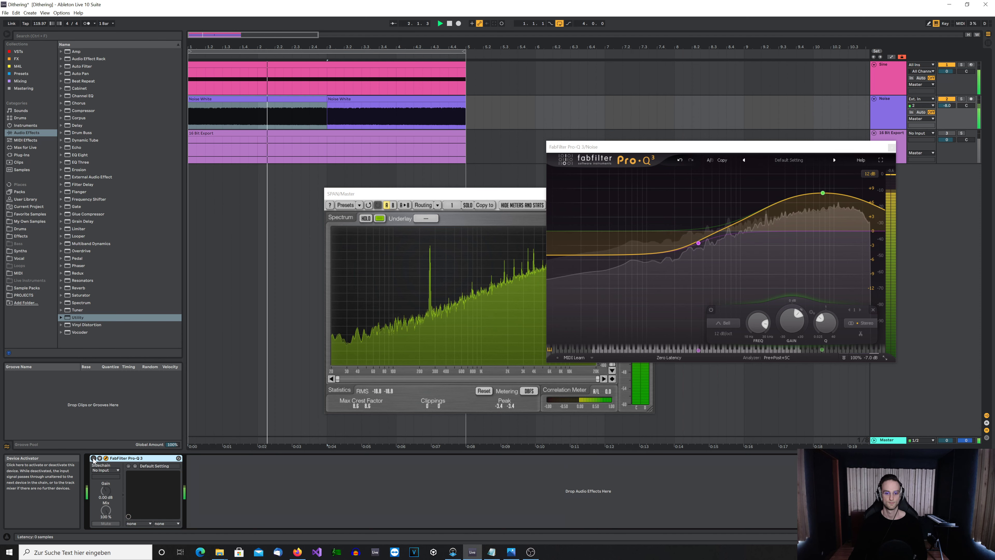
{"action": "left_click", "coordinate": [93, 458]}
{"action": "left_click", "coordinate": [93, 458]}
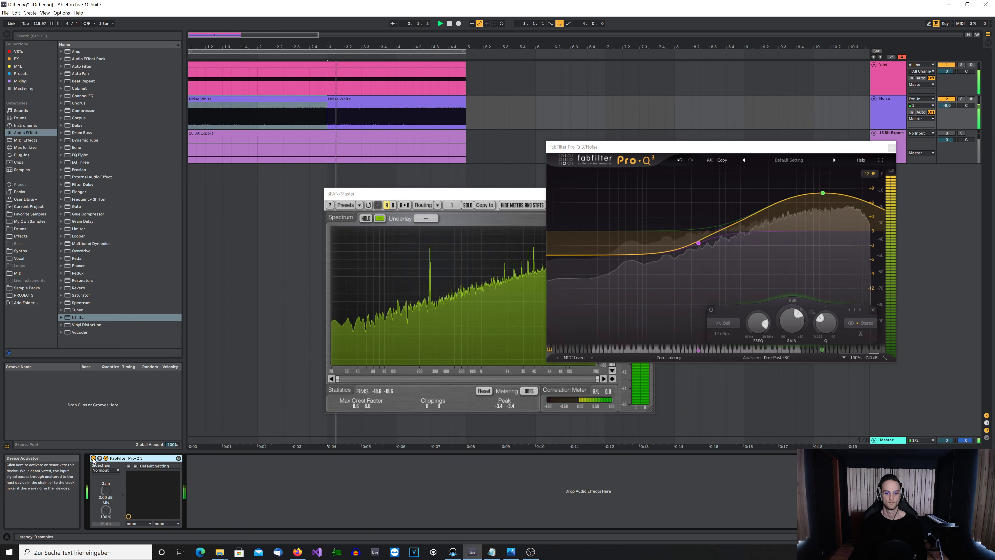
{"action": "left_click", "coordinate": [93, 458]}
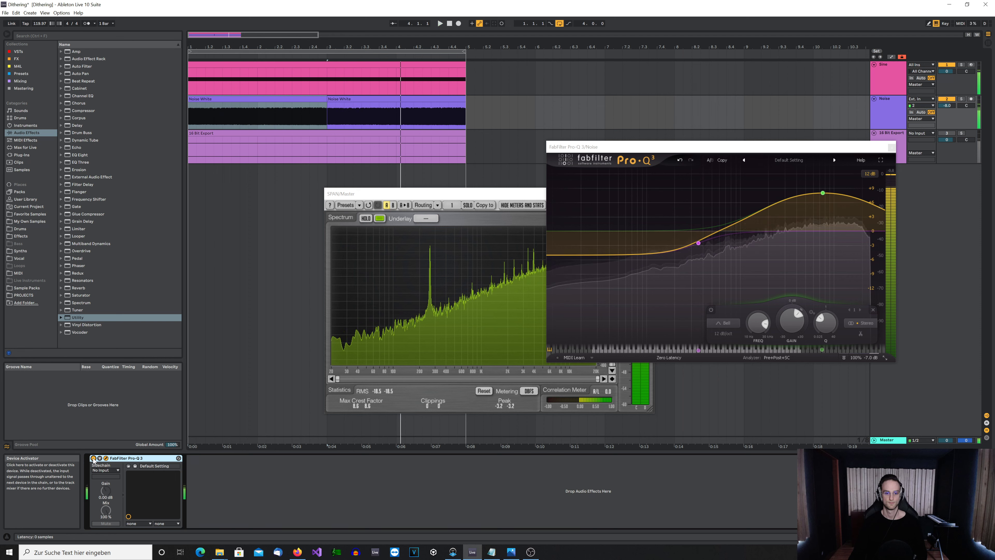
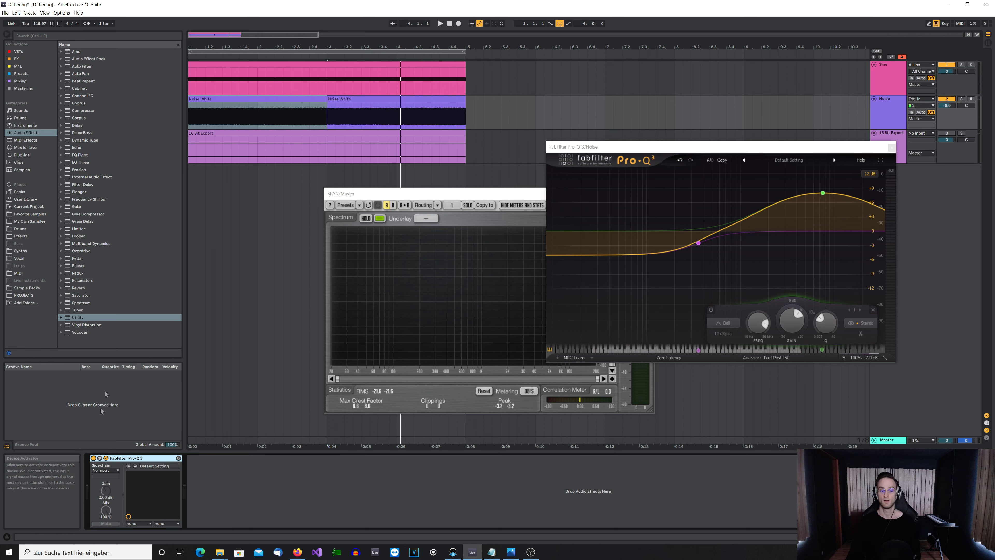
- Disable the Redux device on the Sine track and enable its Utility device with -35.0 dB gain
{"action": "left_click", "coordinate": [379, 76]}
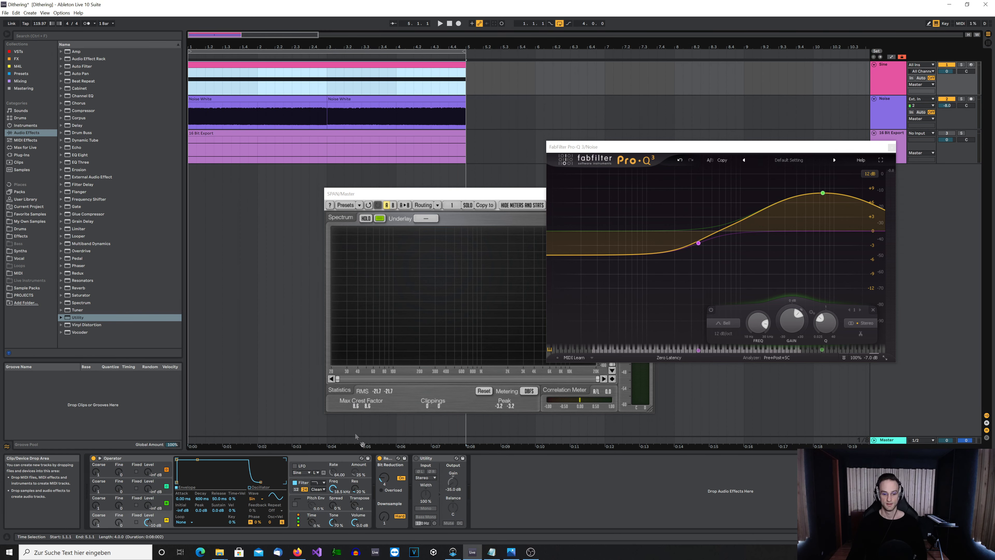
{"action": "left_click", "coordinate": [379, 459]}
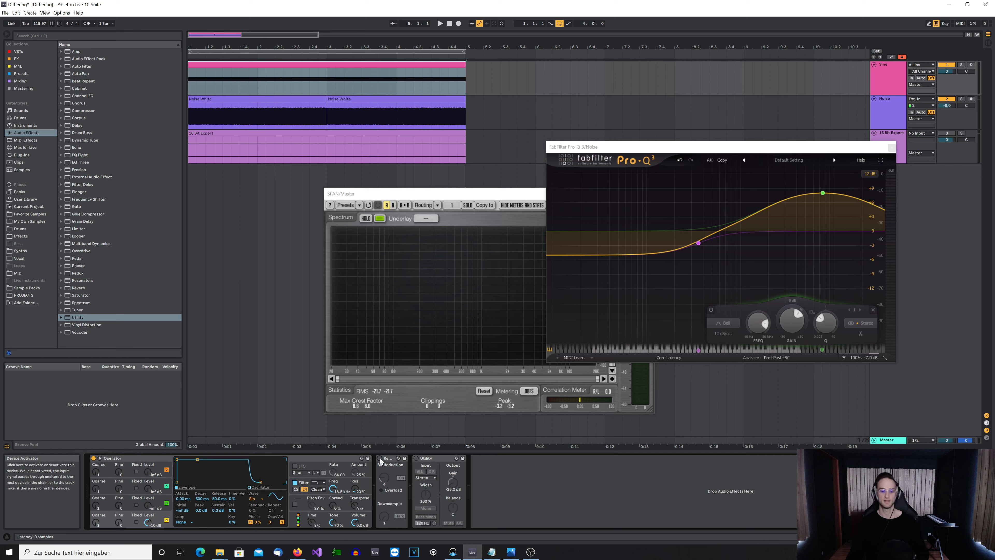
{"action": "left_click", "coordinate": [416, 458]}
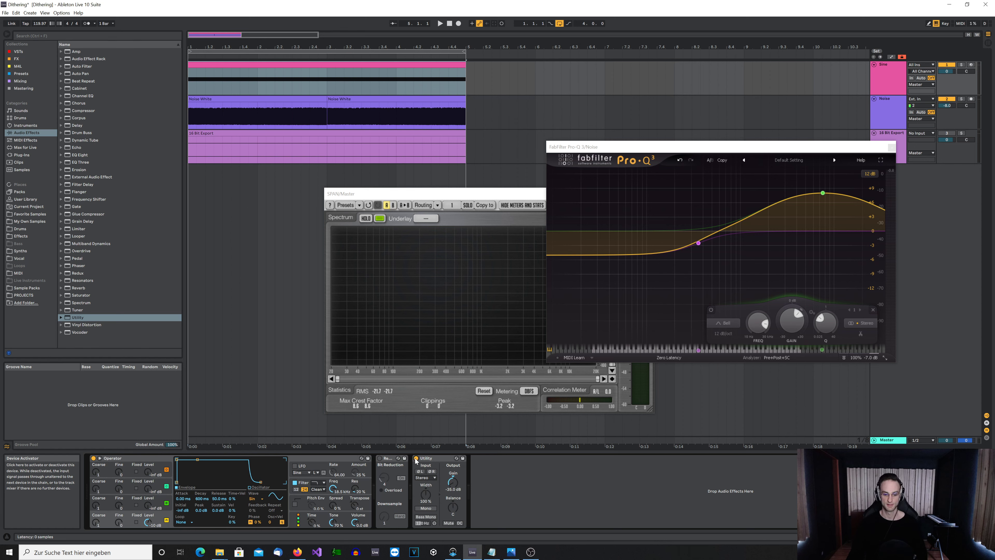
{"action": "left_click", "coordinate": [434, 462]}
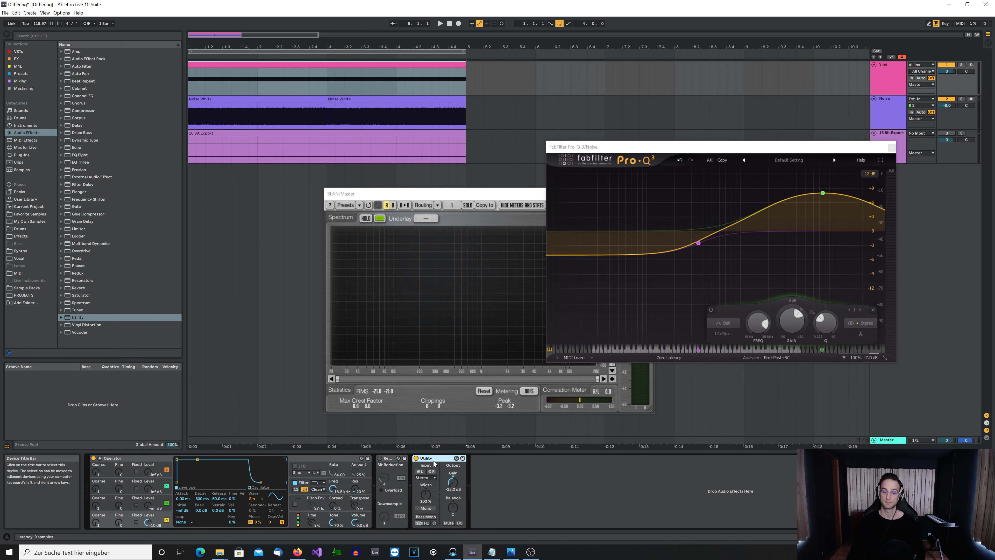
- Mute the Noise track and export the Sine clip as a 16-bit WAV with Triangular dither, replacing 16 Bit Export.wav
{"action": "left_click", "coordinate": [356, 64]}
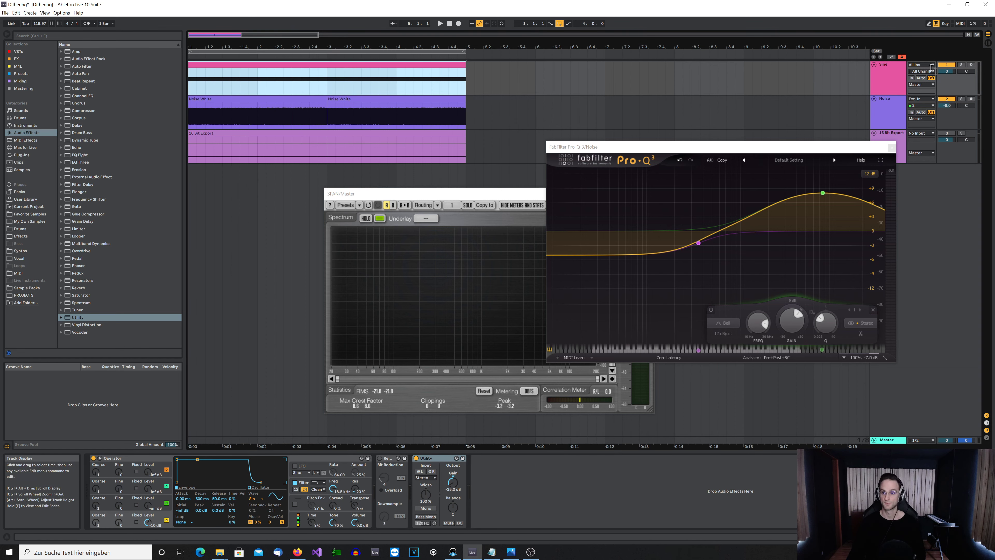
{"action": "left_click", "coordinate": [477, 58]}
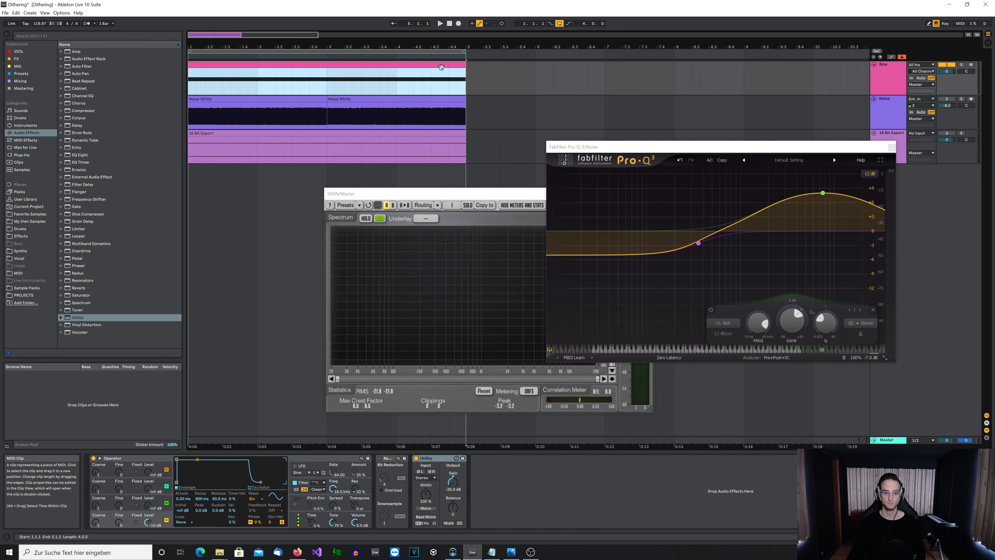
{"action": "left_click", "coordinate": [5, 13]}
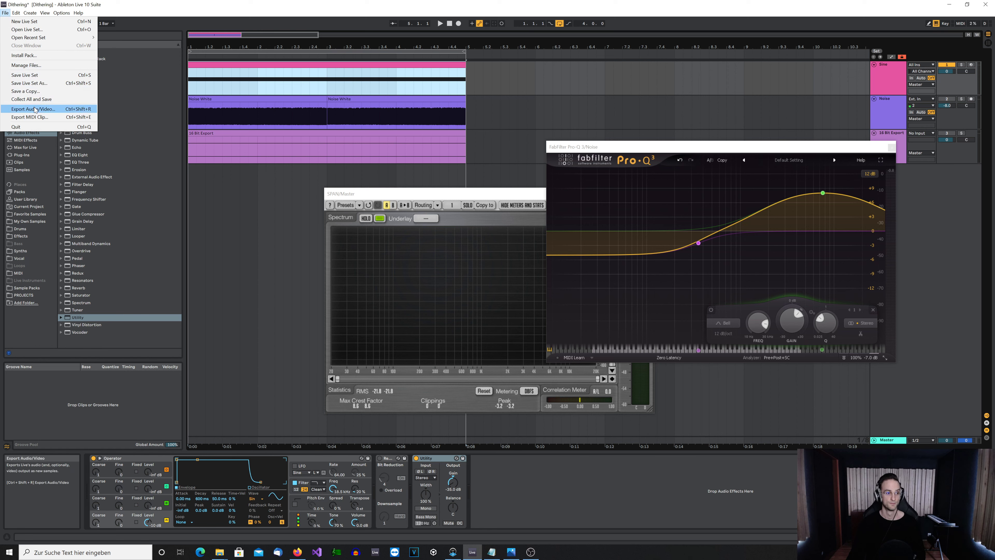
{"action": "left_click", "coordinate": [33, 109]}
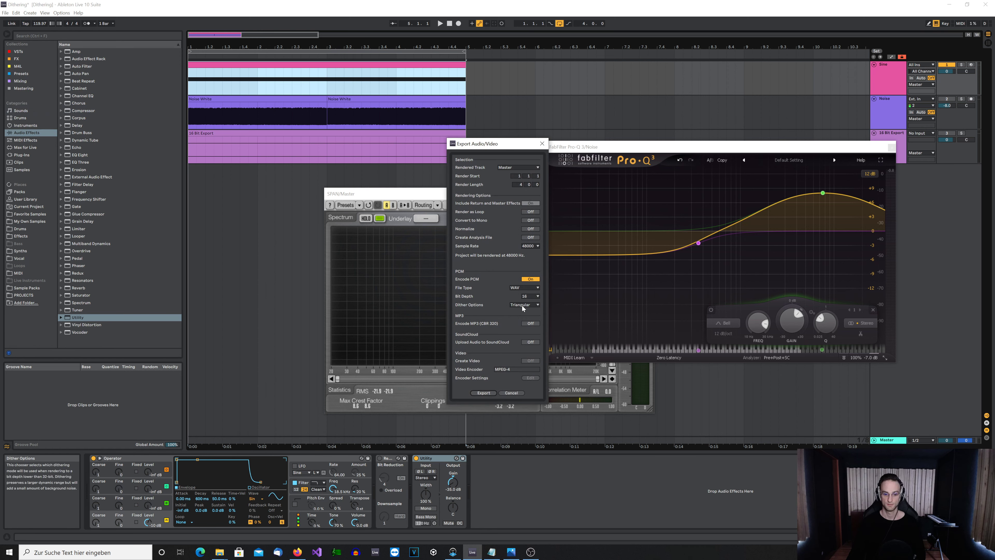
{"action": "left_click", "coordinate": [484, 393]}
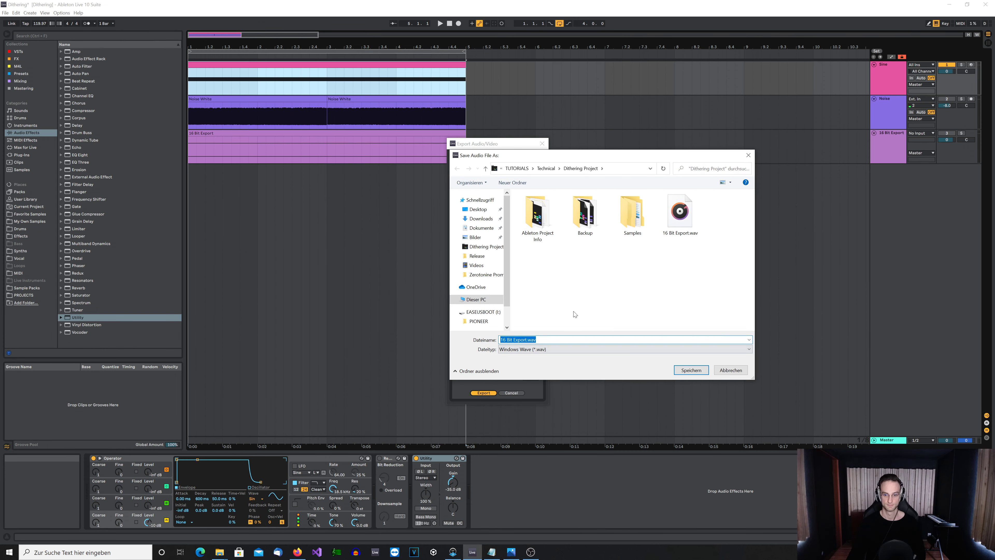
{"action": "double_click", "coordinate": [679, 223]}
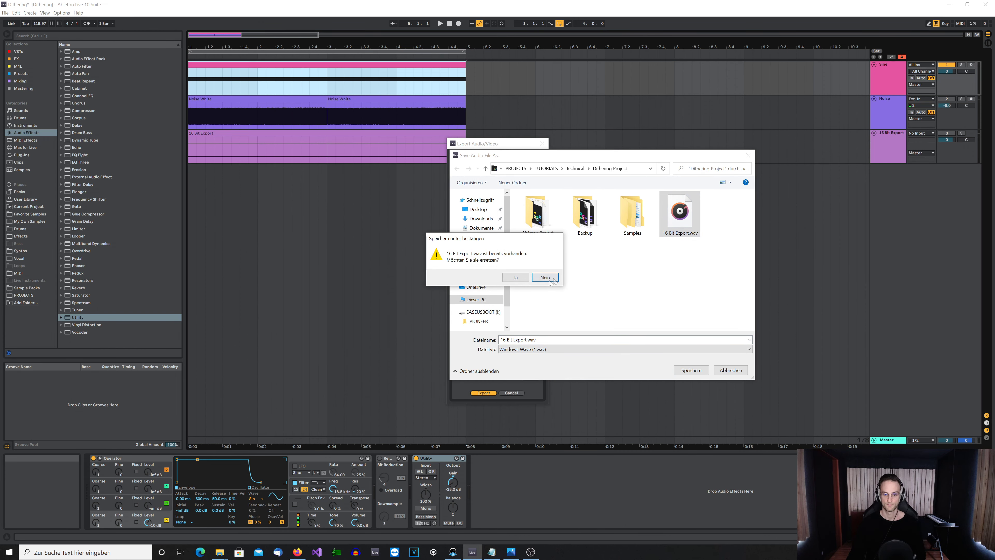
{"action": "left_click", "coordinate": [516, 277]}
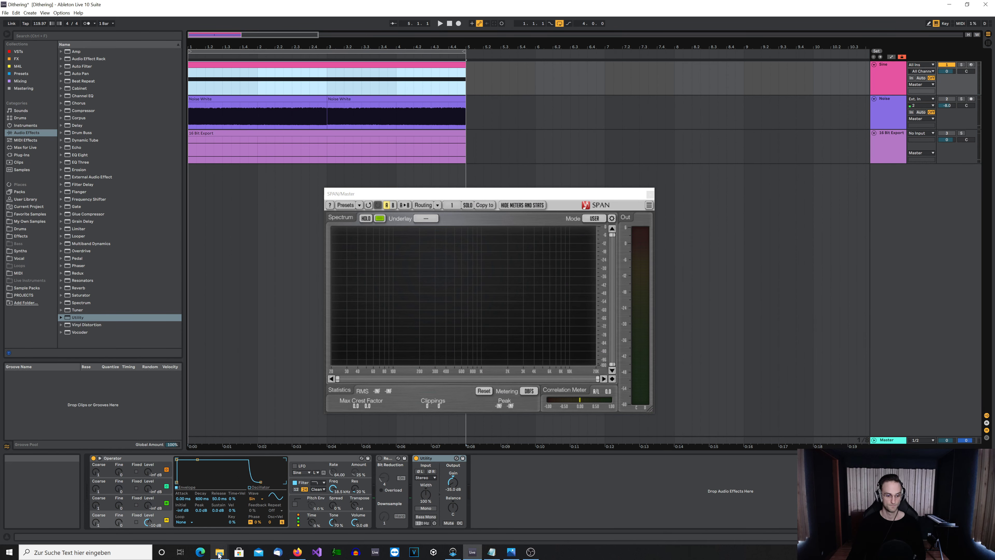
- Bring the exported 16 Bit Export-1.wav from the file explorer into the start of the 16 Bit Export track
{"action": "mouse_move", "coordinate": [220, 551]}
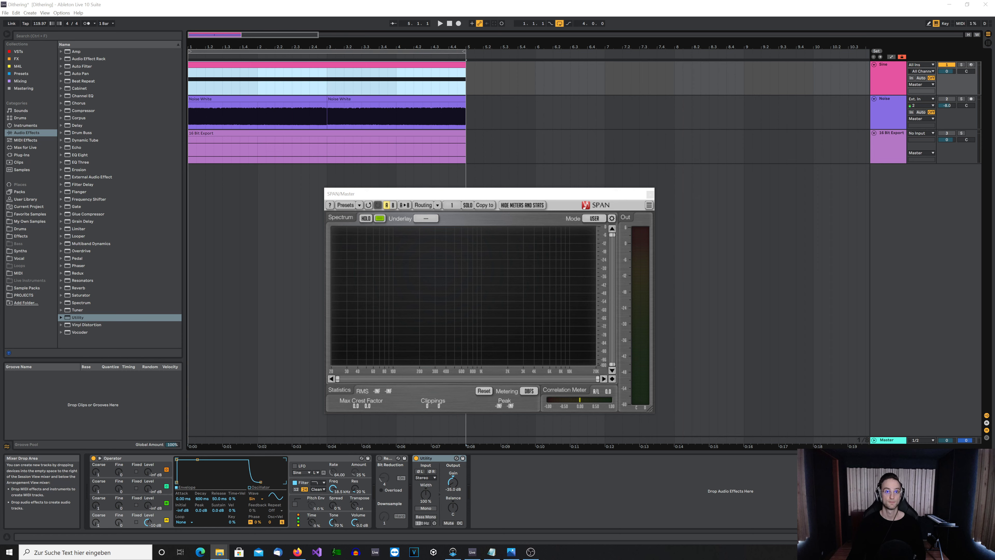
{"action": "left_click", "coordinate": [187, 140]}
{"action": "left_click_drag", "start_coordinate": [187, 140], "coordinate": [189, 140]}
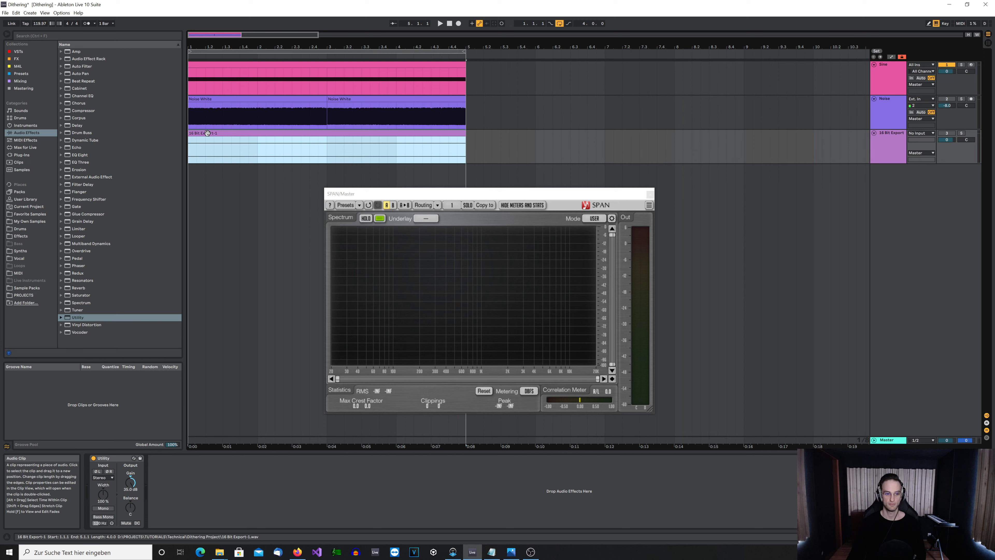
- Solo the 16 Bit Export track and play it to check the dithered export's spectrum in SPAN
{"action": "left_click", "coordinate": [883, 153]}
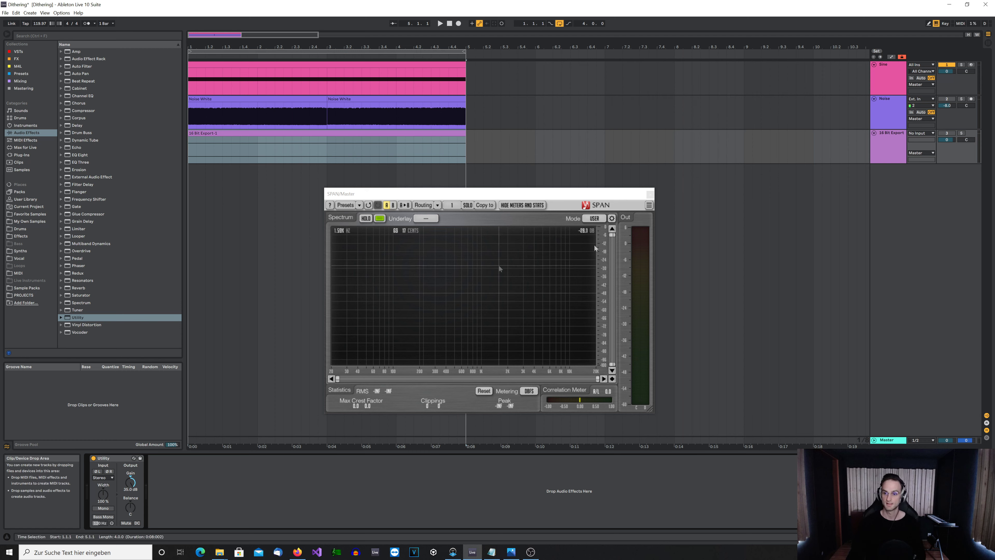
{"action": "left_click", "coordinate": [961, 133]}
{"action": "left_click", "coordinate": [877, 142]}
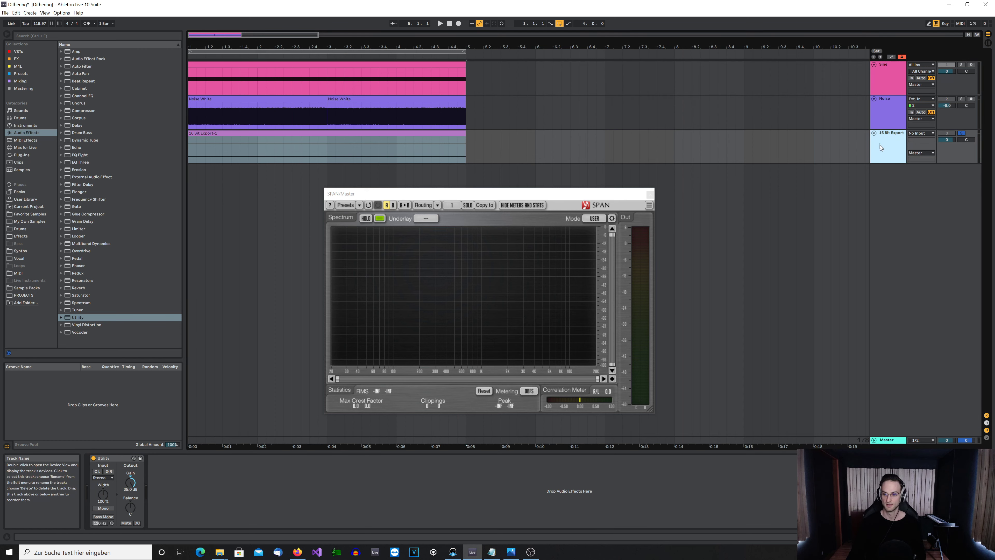
{"action": "key", "text": "space"}
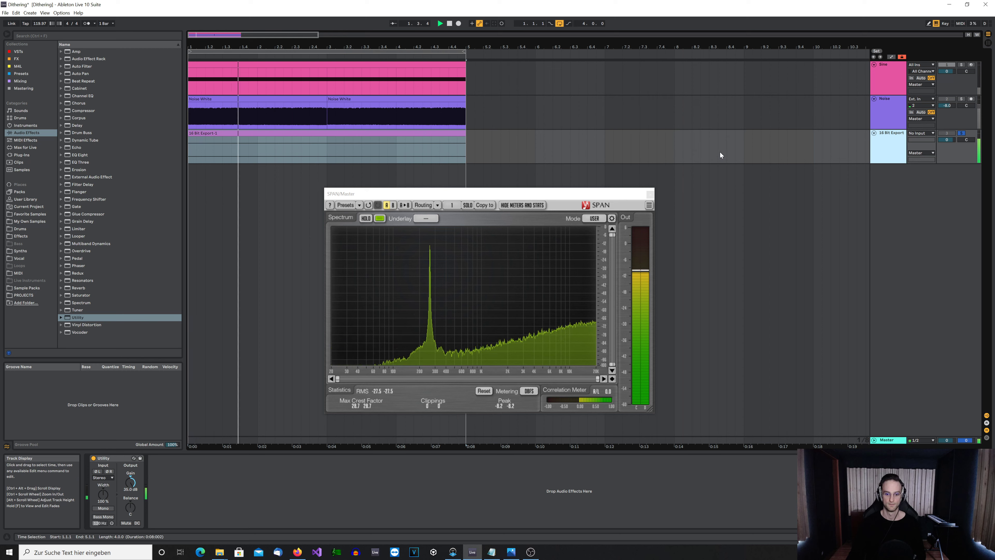